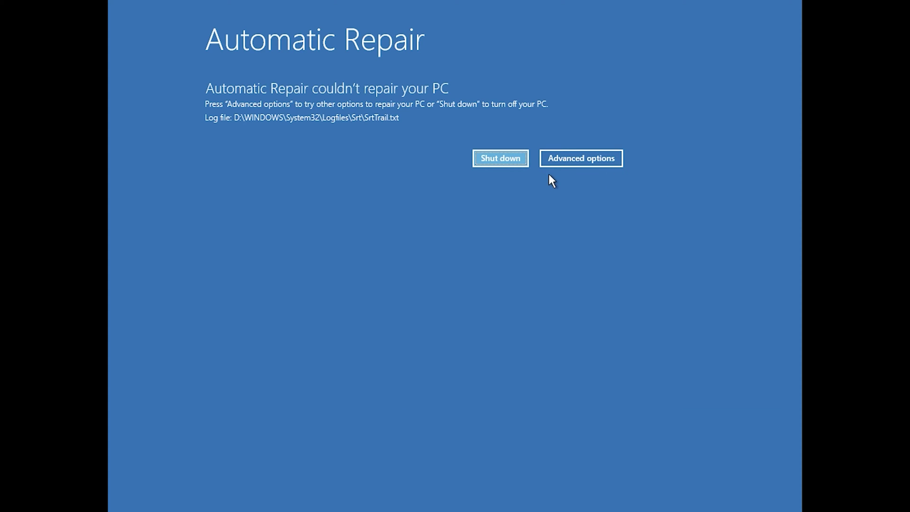
# Step: Go through Advanced options, Troubleshoot and Advanced options, then launch Startup Repair
pyautogui.click(578, 158)
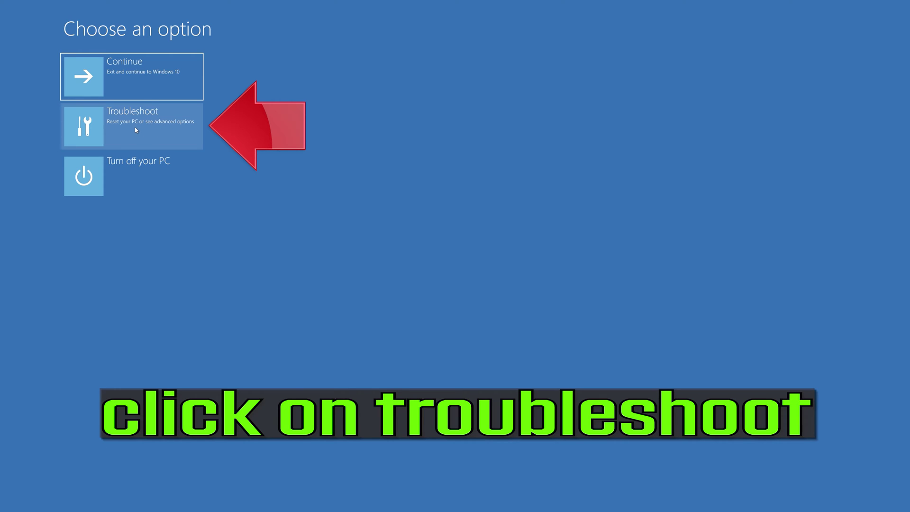
pyautogui.click(135, 128)
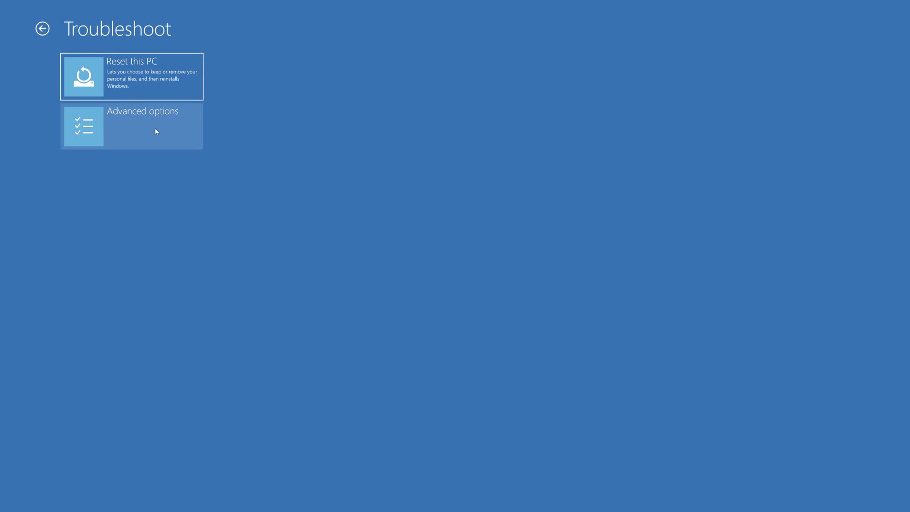
pyautogui.click(156, 132)
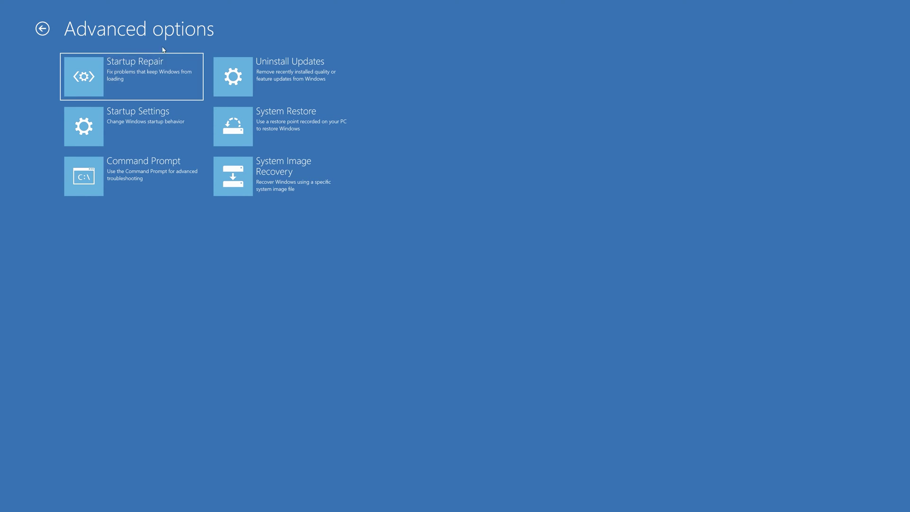
pyautogui.click(151, 74)
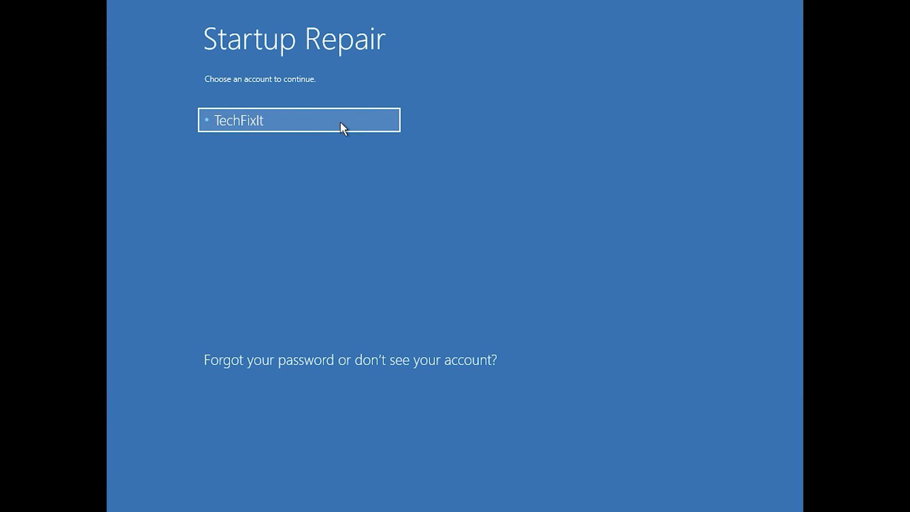
# Step: Run Startup Repair under the PC's user account with a blank password to diagnose the PC
pyautogui.click(340, 122)
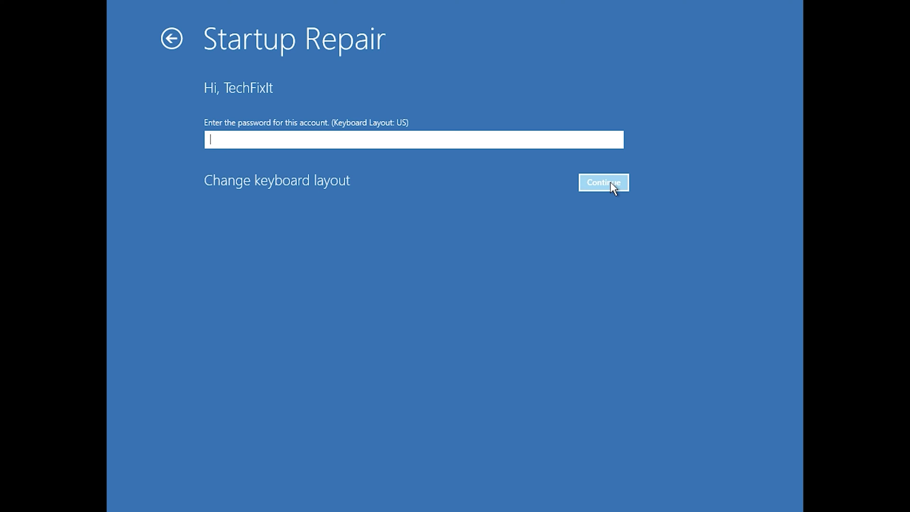
pyautogui.click(613, 188)
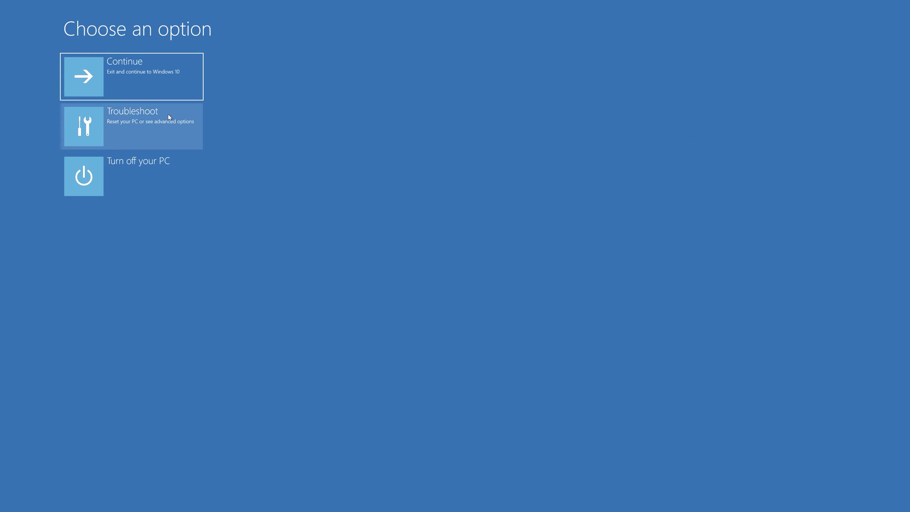
# Step: Return through Troubleshoot to Advanced options and launch Command Prompt
pyautogui.click(133, 131)
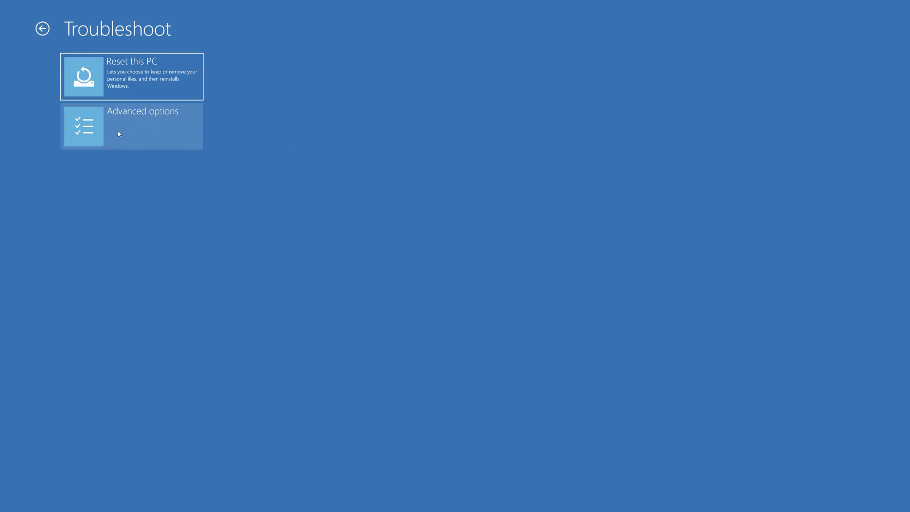
pyautogui.click(147, 132)
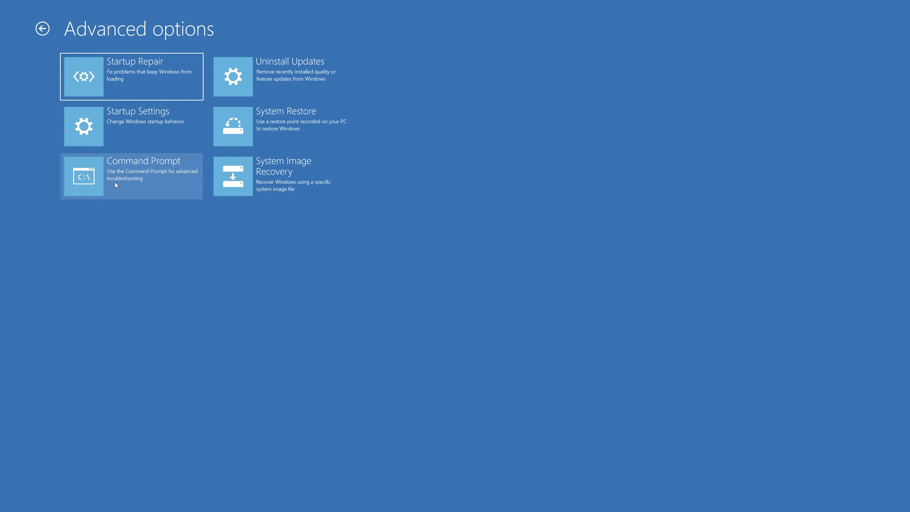
pyautogui.click(171, 181)
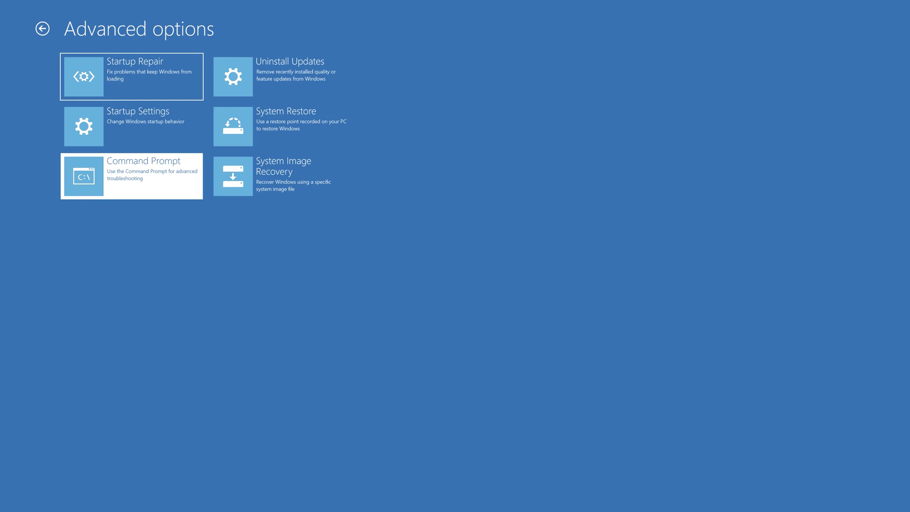
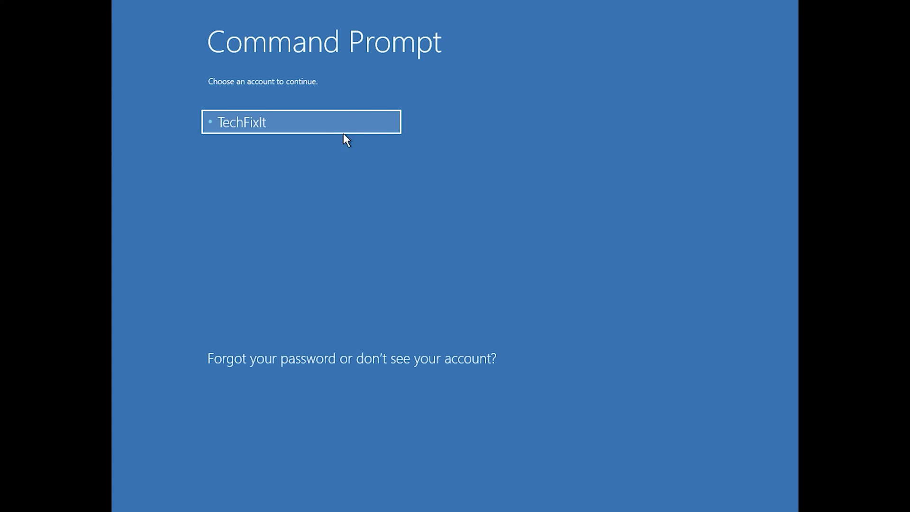
# Step: Select the TechFixIt account to reach its Command Prompt password prompt
pyautogui.click(366, 131)
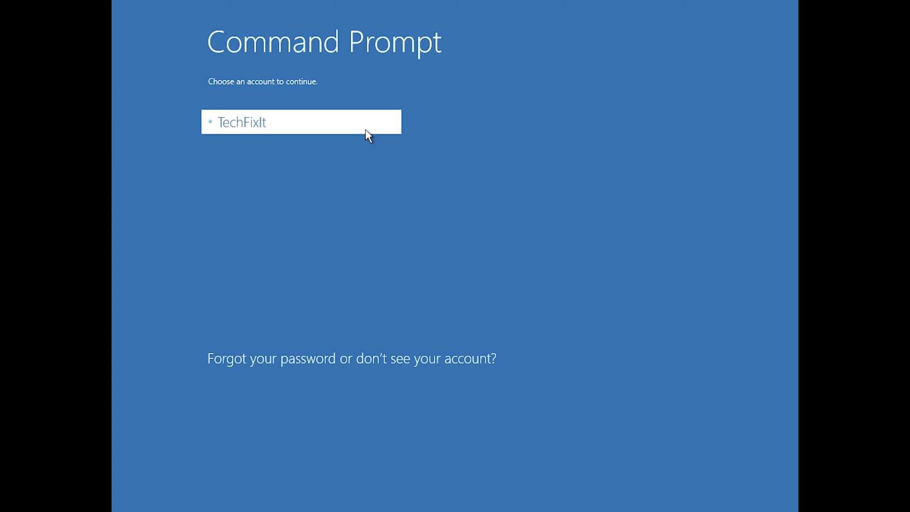
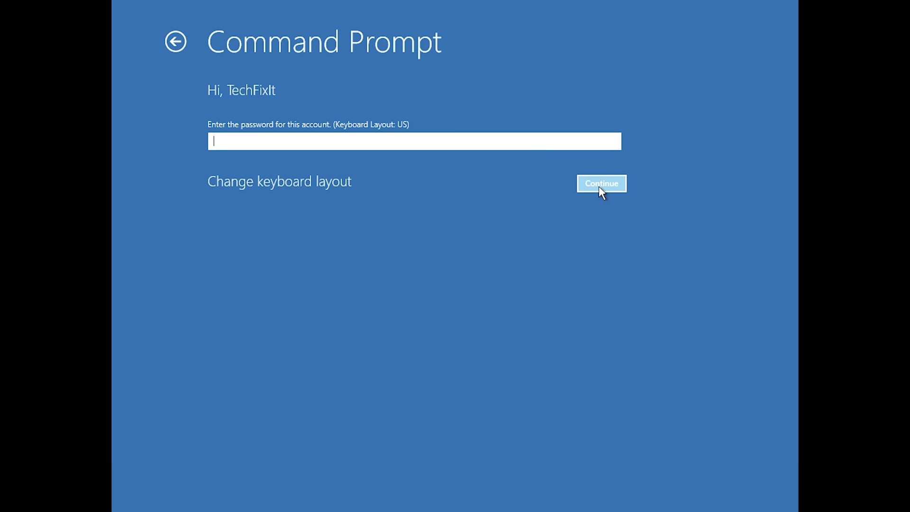
# Step: Sign in to the recovery command prompt and run chkdsk /f c: to repair drive C:
pyautogui.click(599, 186)
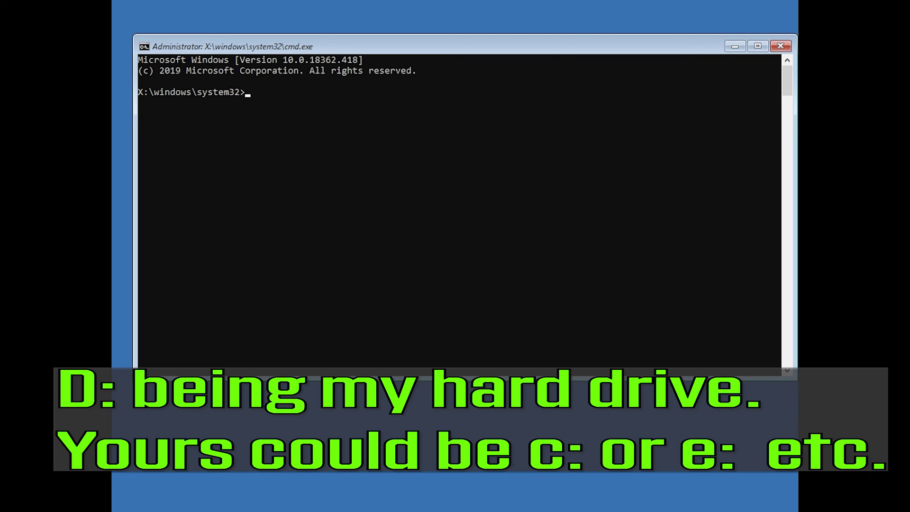
pyautogui.write('chkdsk /f c')
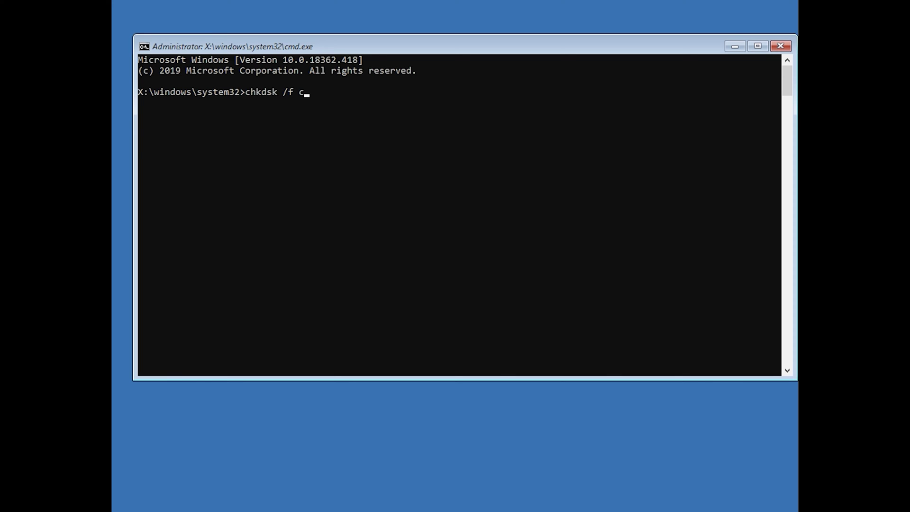
pyautogui.write(':')
pyautogui.press('Return')
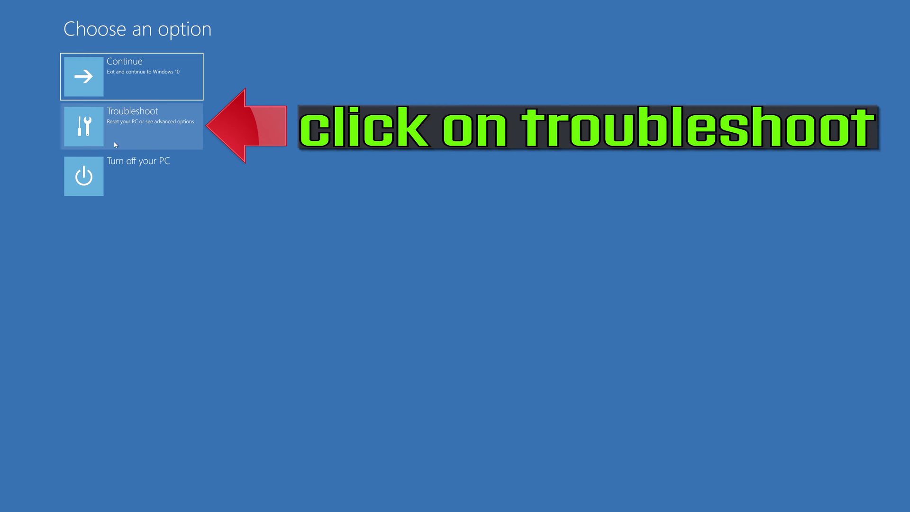
# Step: Launch Command Prompt via Troubleshoot > Advanced options and let it load
pyautogui.click(126, 140)
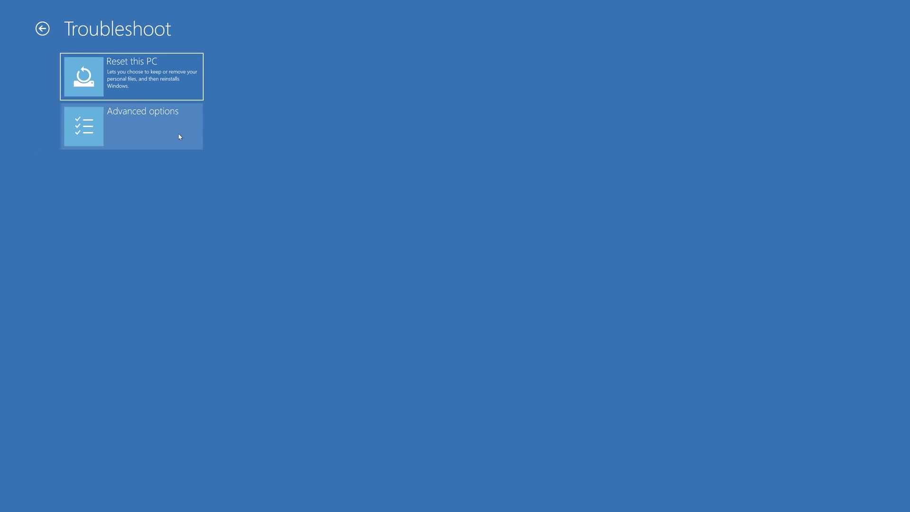
pyautogui.click(139, 133)
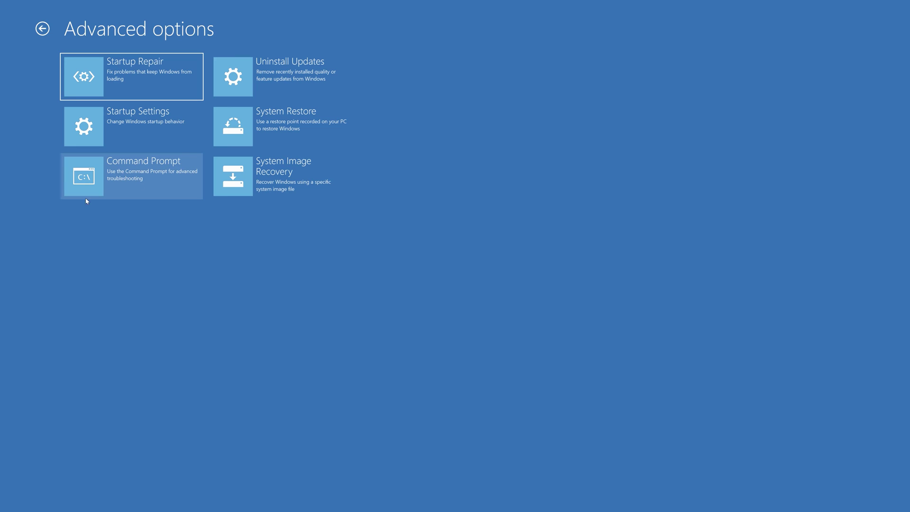
pyautogui.click(129, 193)
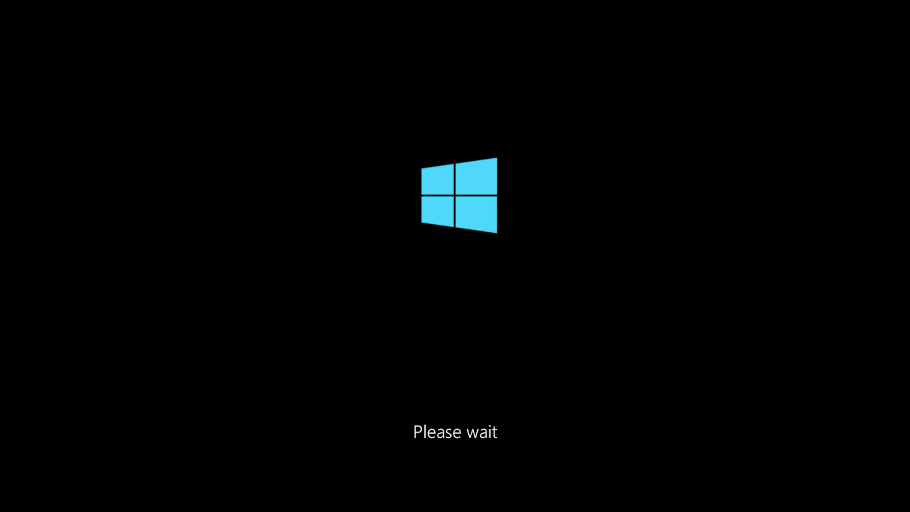
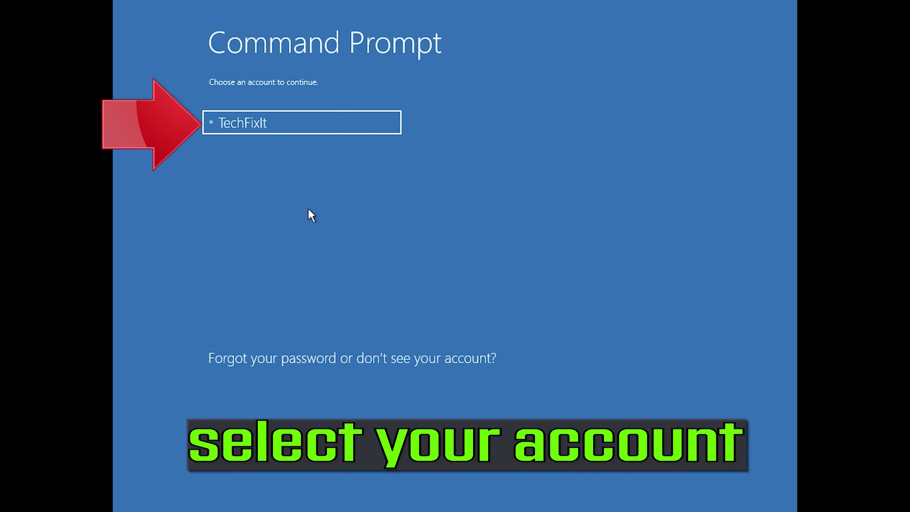
# Step: Select the single listed user account to reach the Command Prompt password screen
pyautogui.click(298, 128)
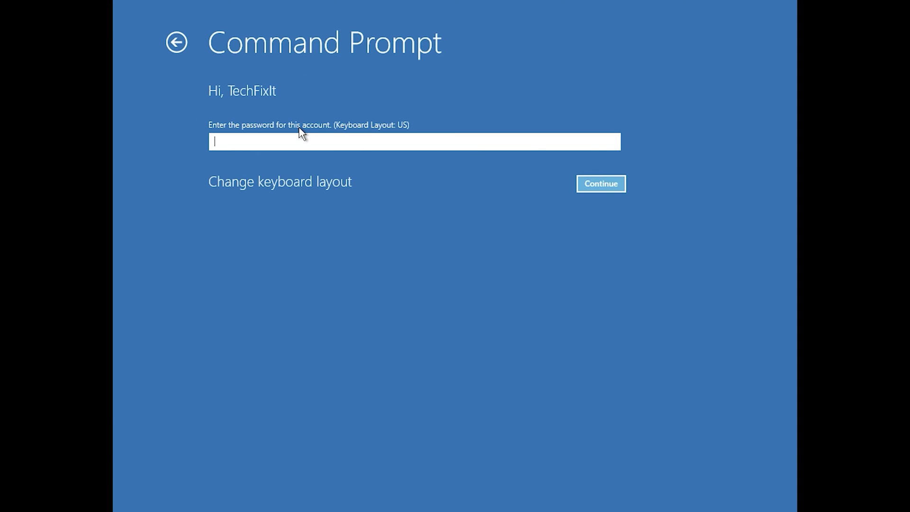
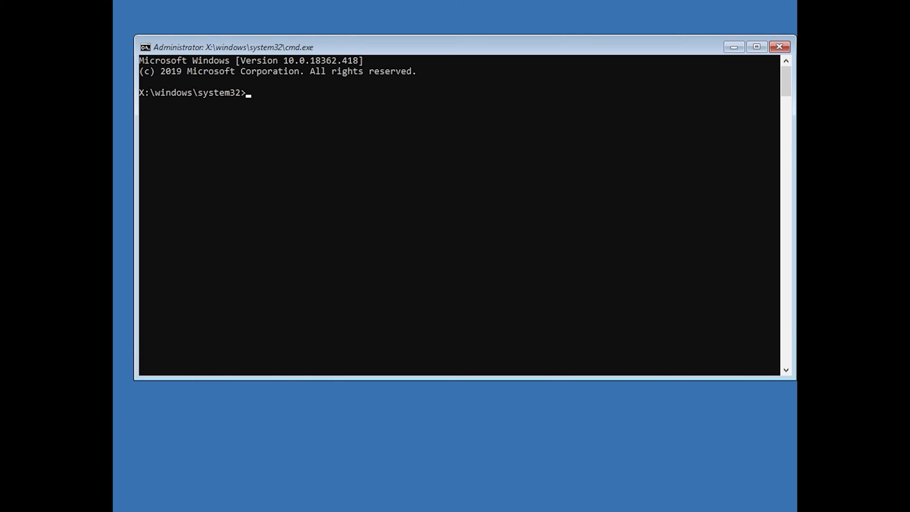
# Step: Run bootrec /fixmbr successfully, then bootrec /fixboot, which returns Access is denied
pyautogui.write('bootrec')
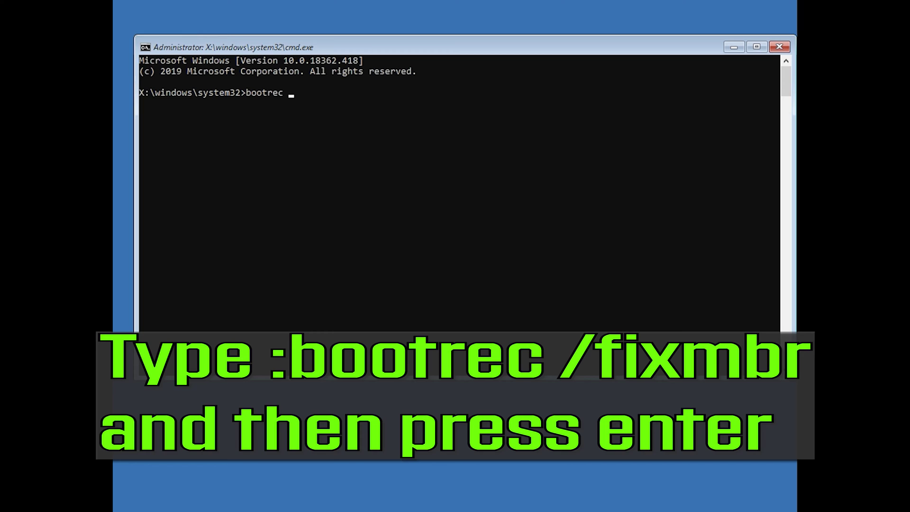
pyautogui.write(' /fixmbr')
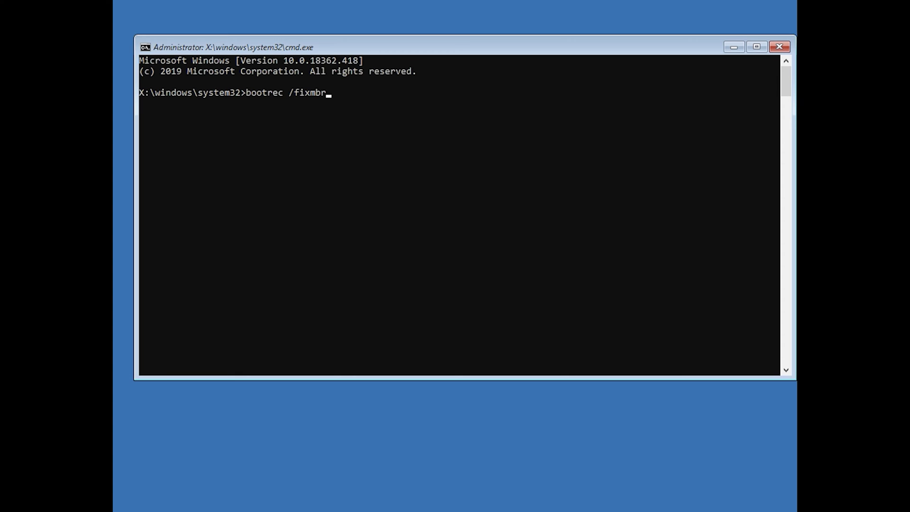
pyautogui.press('Return')
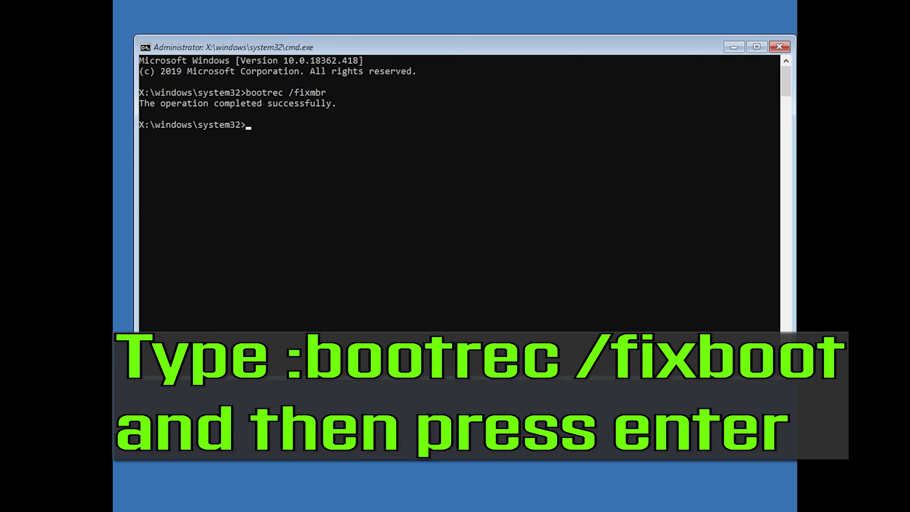
pyautogui.write('bootrec /fixboot')
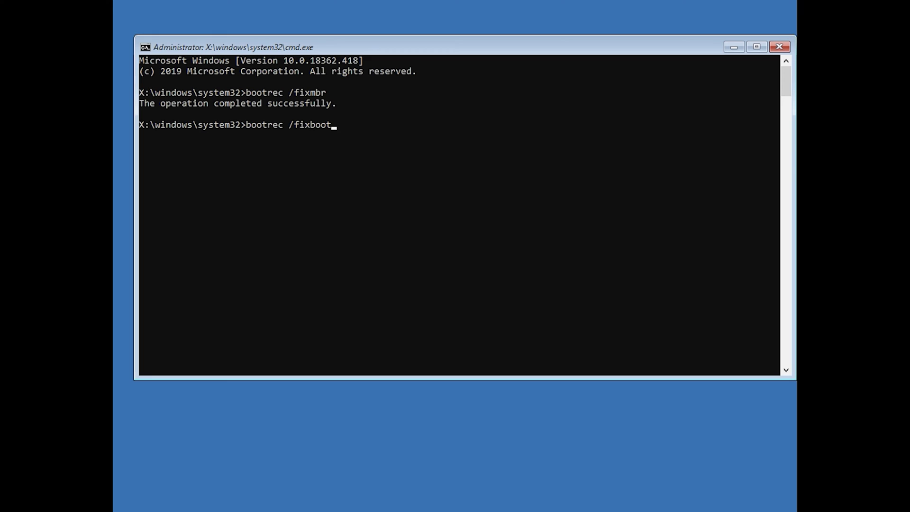
pyautogui.press('Return')
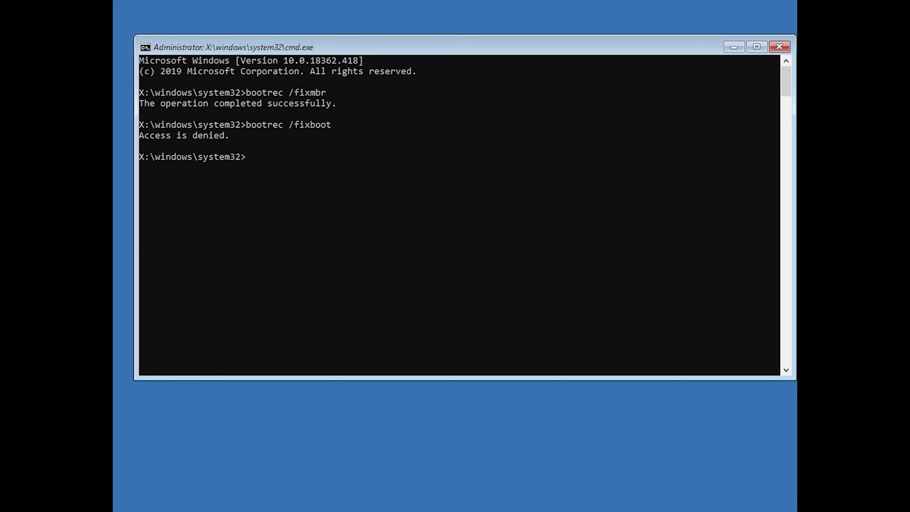
pyautogui.write('boot')
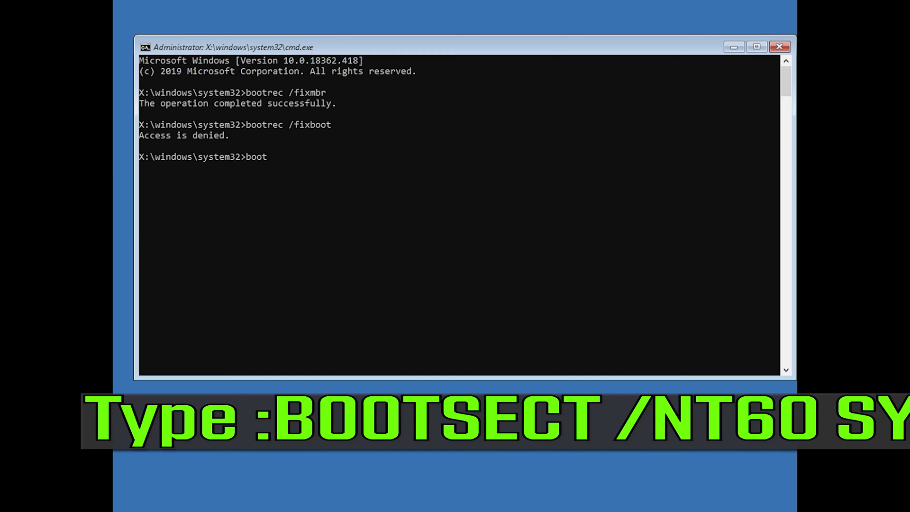
pyautogui.write('sect /nt60 sys')
# Step: Apply bootsect /nt60 sys bootcode, then rerun bootrec /fixboot so it completes successfully
pyautogui.press('Return')
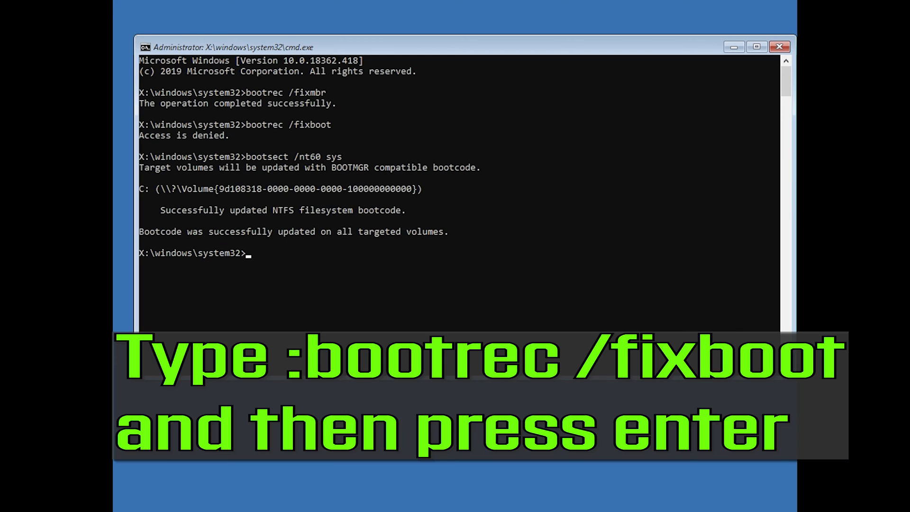
pyautogui.write('bootrec /fixboot')
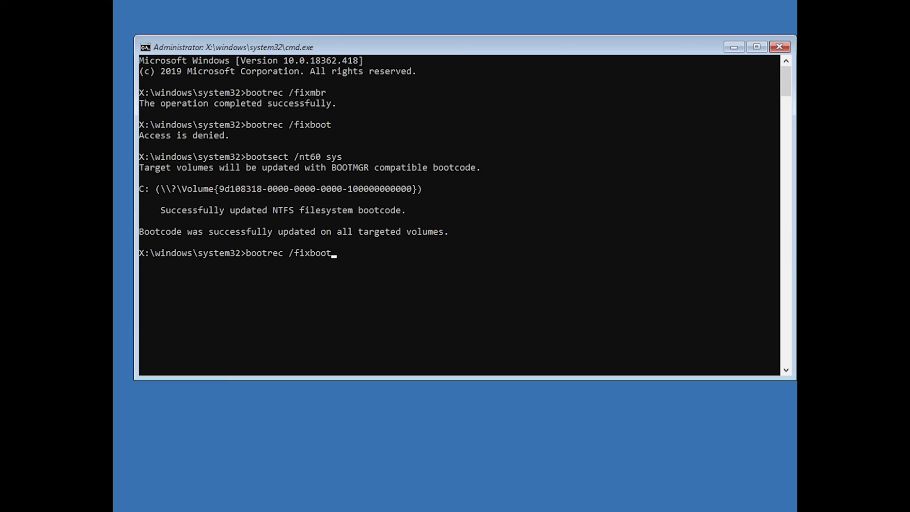
pyautogui.press('Return')
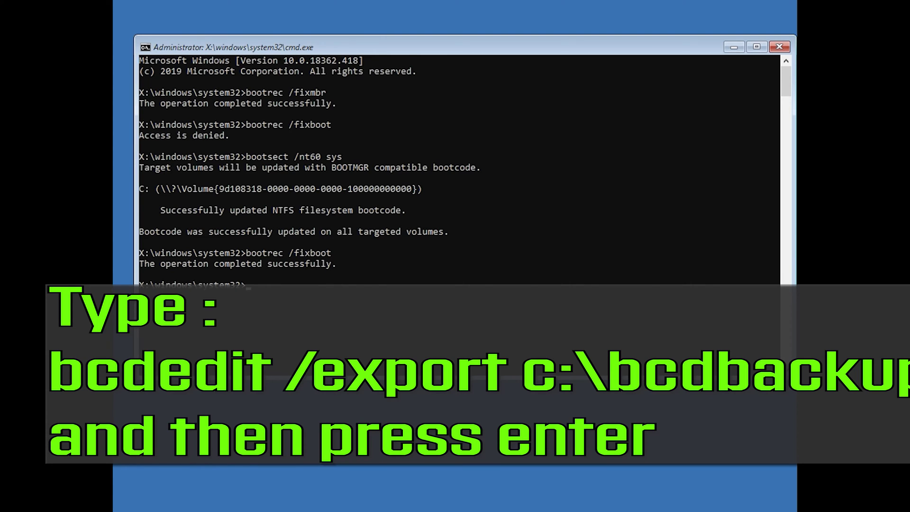
# Step: Export the BCD store to c:\bcdbackup and run attrib c:\boot\bcd -h -r -s
pyautogui.write('bcdedit /expo')
pyautogui.write('rt c:\\bcdbackup')
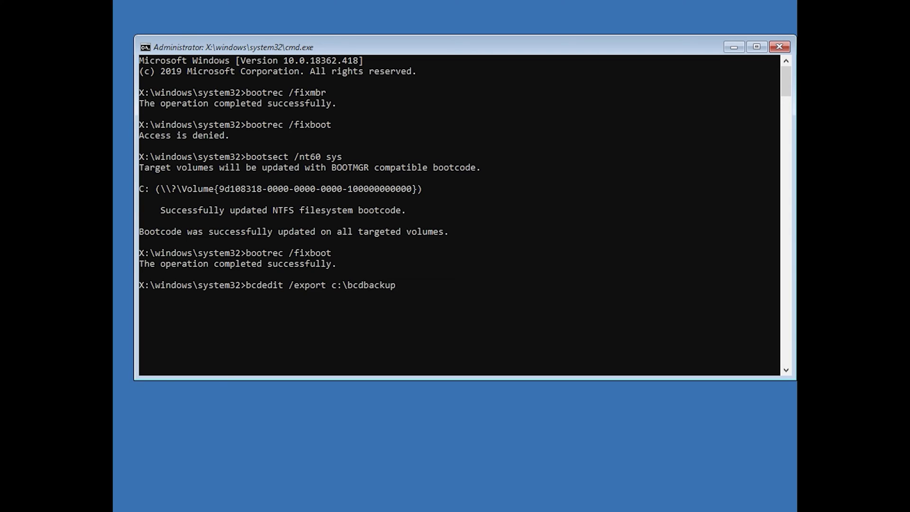
pyautogui.press('Return')
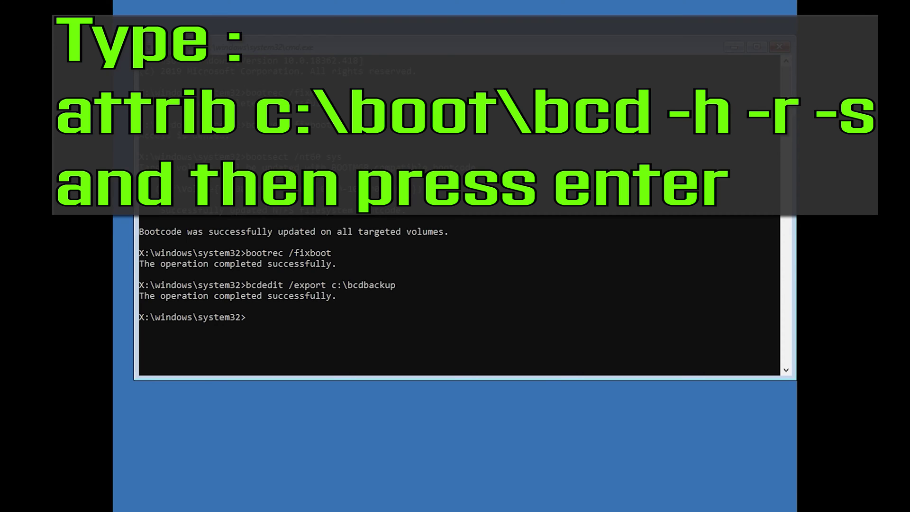
pyautogui.write('attrib c:\\boot\\bcd -h -r -s')
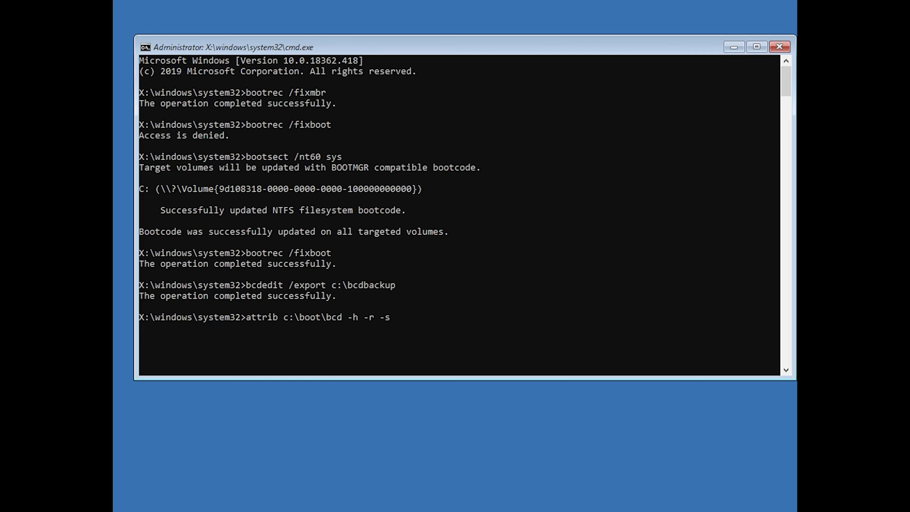
pyautogui.press('Return')
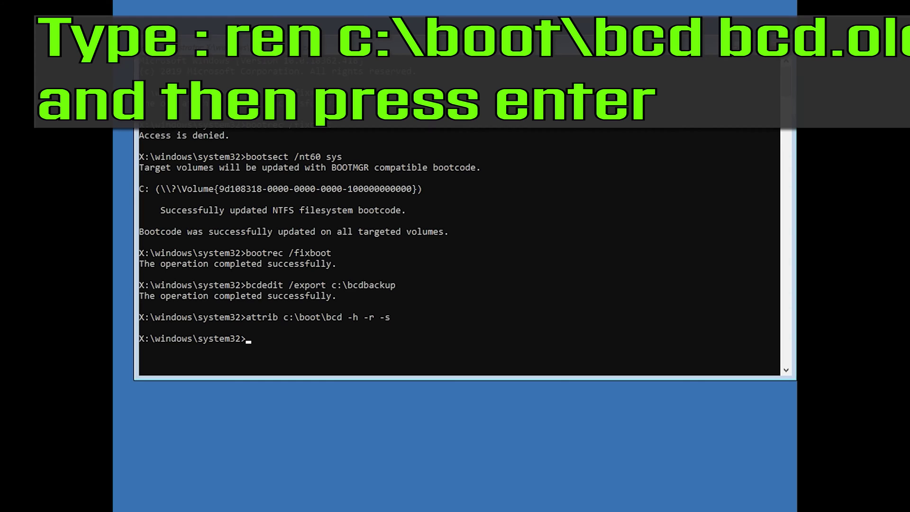
# Step: Rename c:\boot\bcd to bcd.old and run bootrec /rebuildbcd, which finds D:\Windows
pyautogui.write('ren')
pyautogui.write(' c:')
pyautogui.write('\x08oo')
pyautogui.write('t')
pyautogui.write('\x08')
pyautogui.write('cd')
pyautogui.write(' bcd')
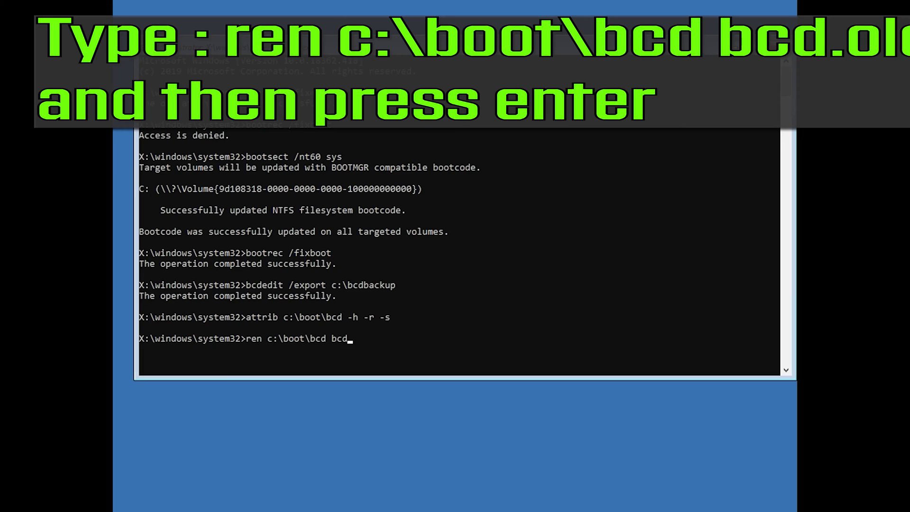
pyautogui.write('.old')
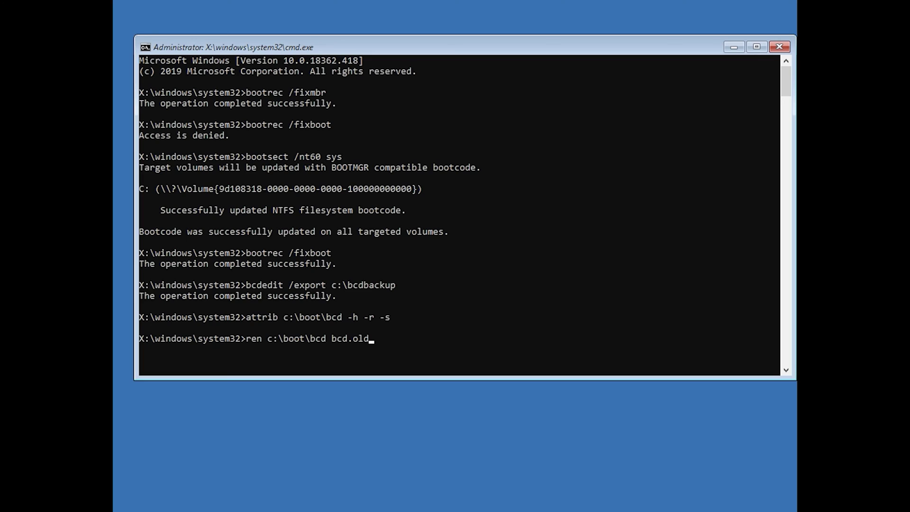
pyautogui.press('Return')
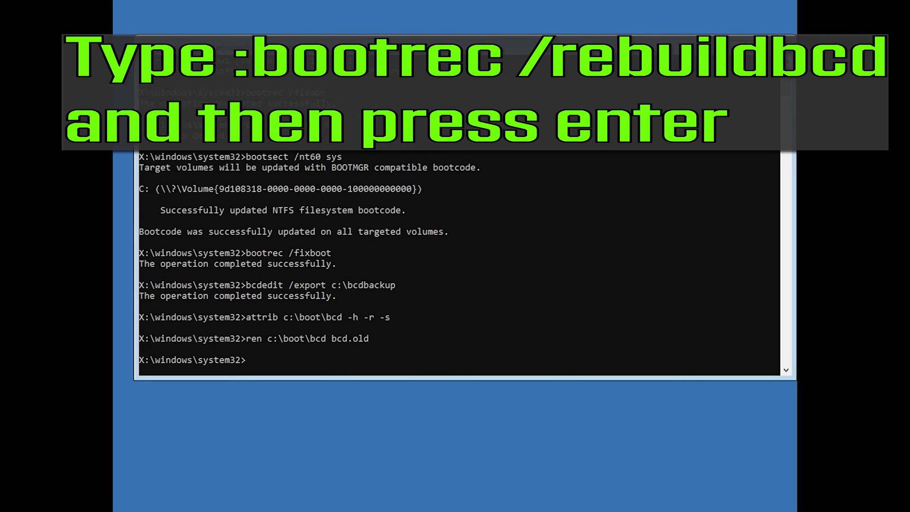
pyautogui.write('bootrec /rebuildbcd')
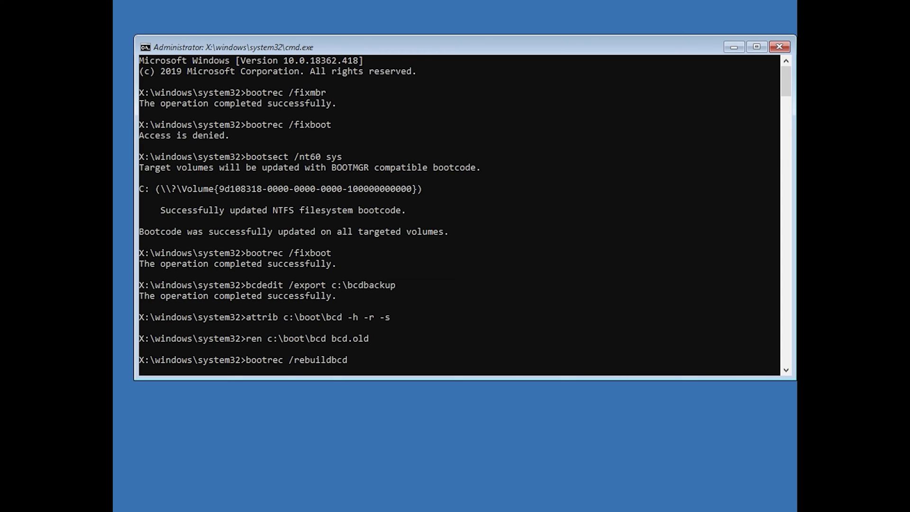
pyautogui.press('Return')
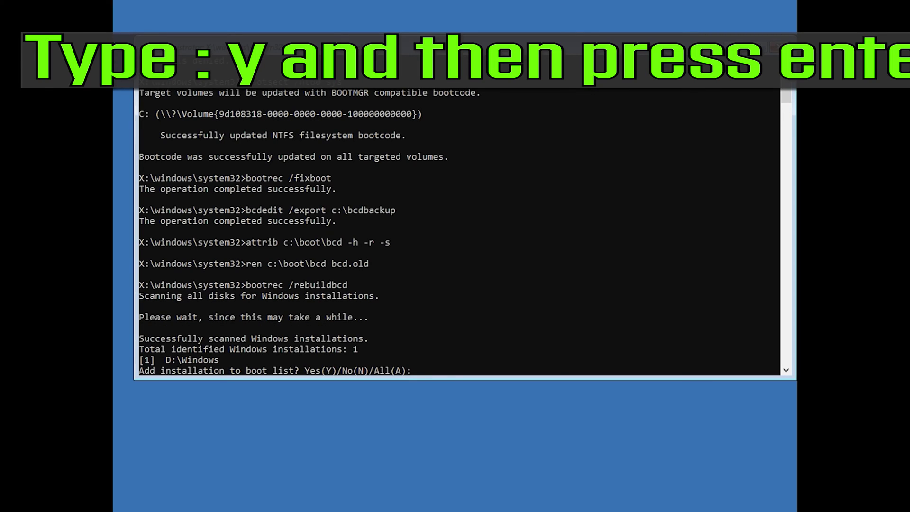
# Step: Answer y to add D:\Windows to the boot list, then exit Command Prompt
pyautogui.write('y')
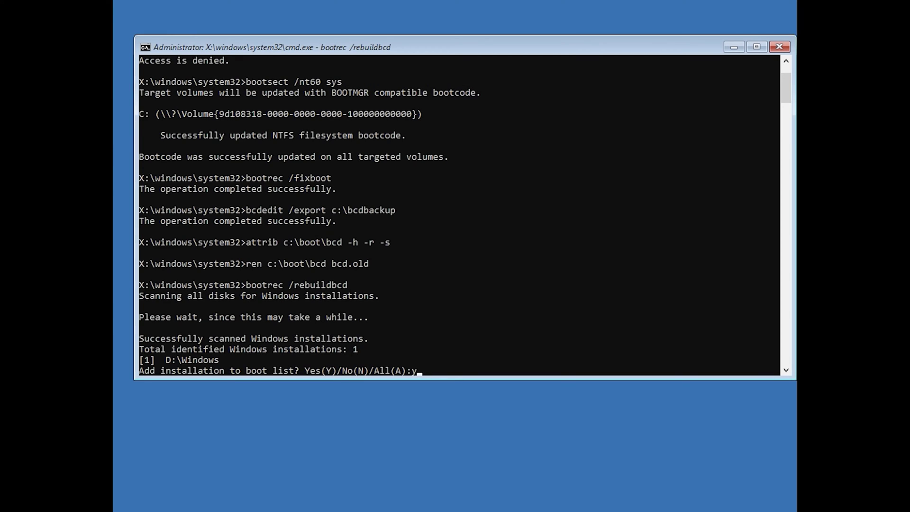
pyautogui.press('Return')
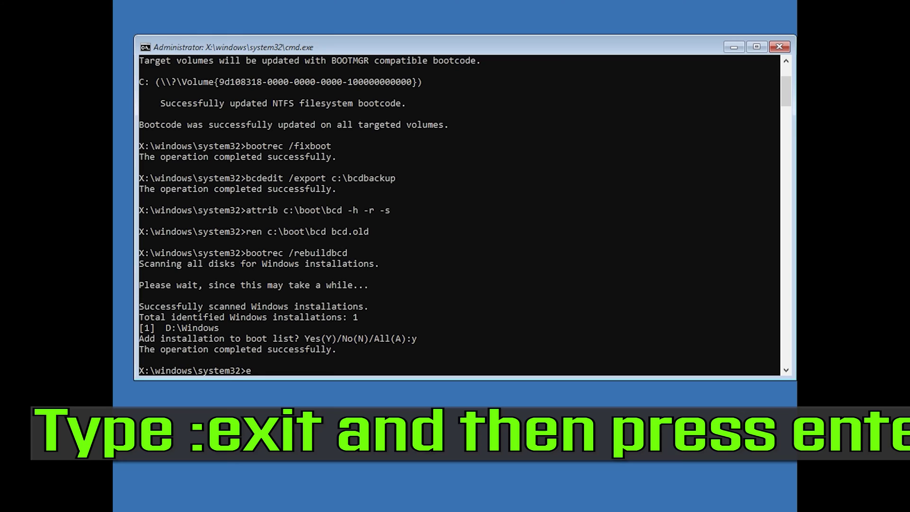
pyautogui.write('exit')
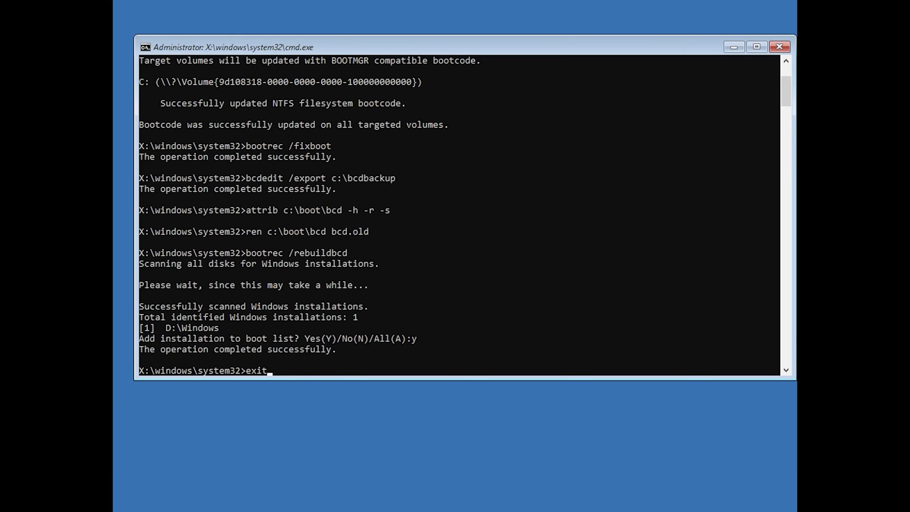
pyautogui.press('Return')
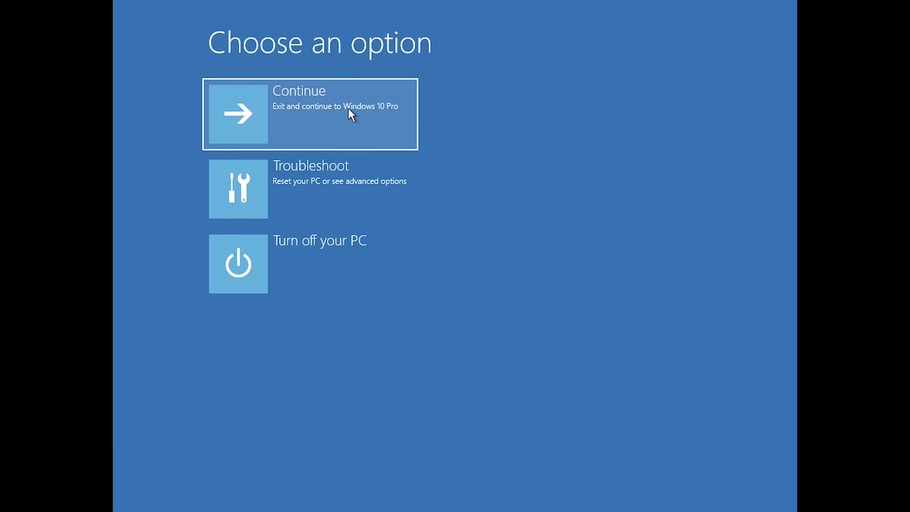
# Step: Retry booting Windows 10, then start System Restore from Troubleshoot > Advanced options
pyautogui.click(348, 108)
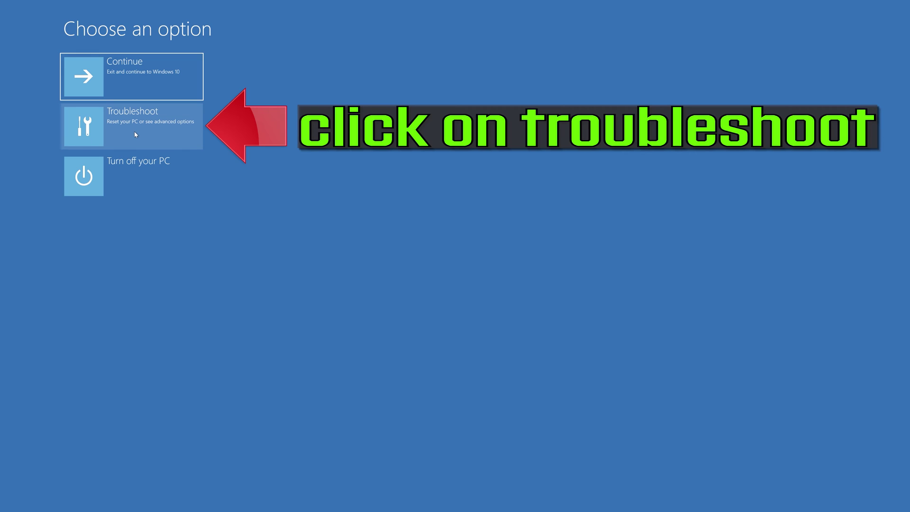
pyautogui.click(136, 135)
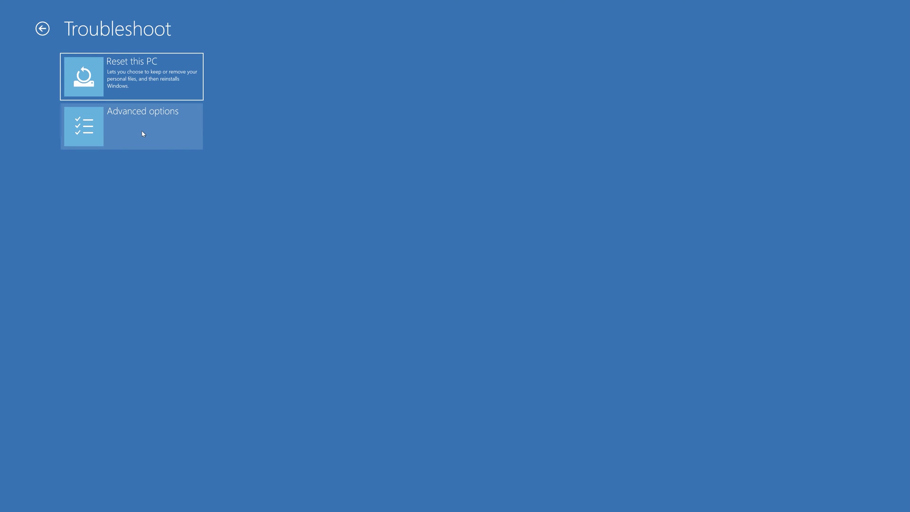
pyautogui.click(143, 134)
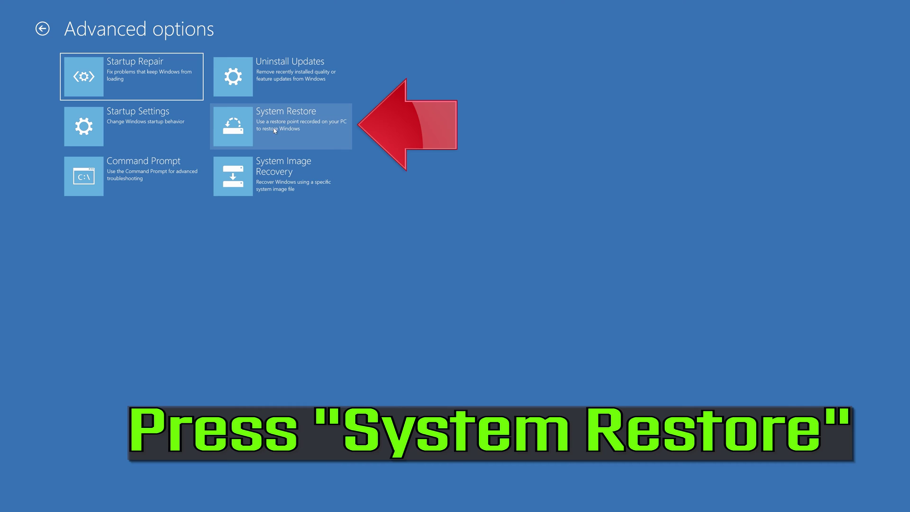
pyautogui.click(299, 138)
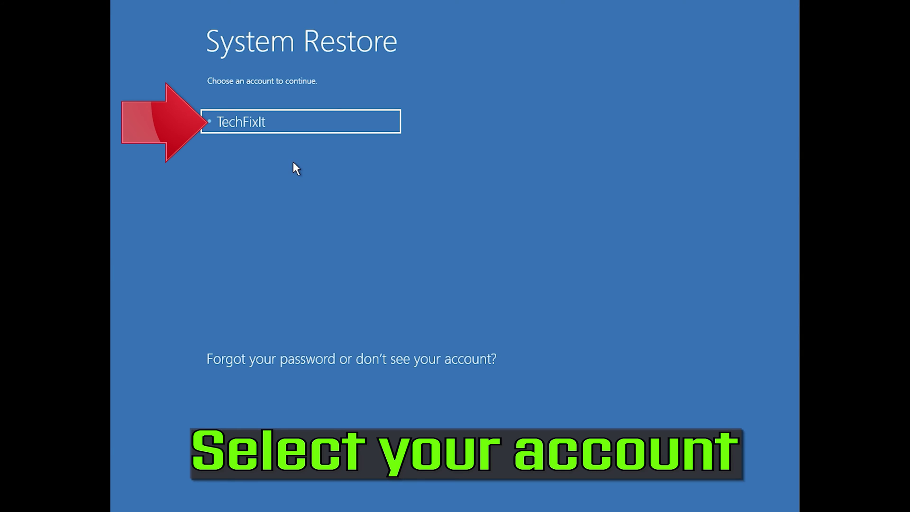
# Step: Sign in with the account and pick the 1/10/2020 12:21:42 AM restore point
pyautogui.click(309, 121)
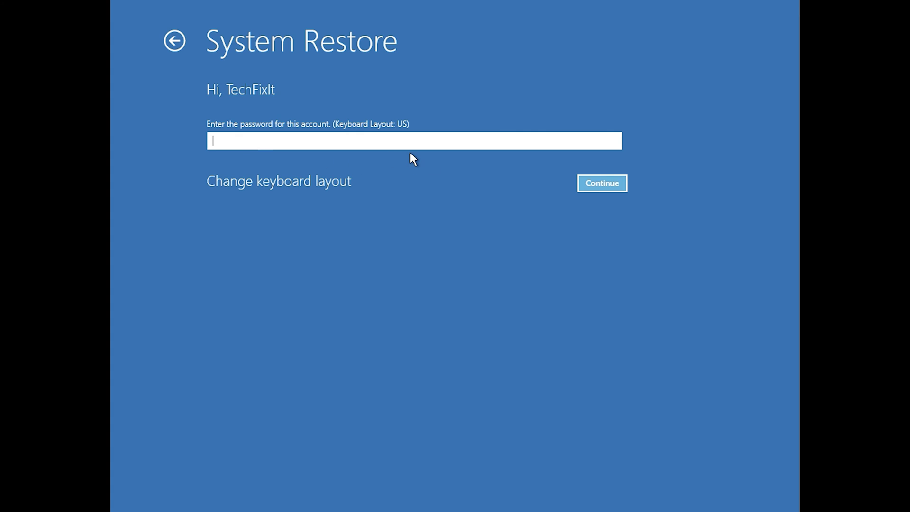
pyautogui.click(592, 184)
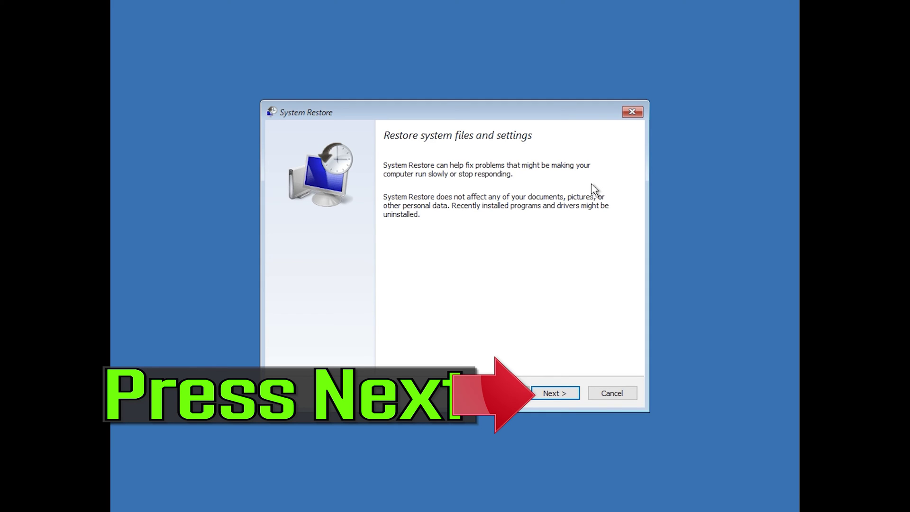
pyautogui.click(557, 395)
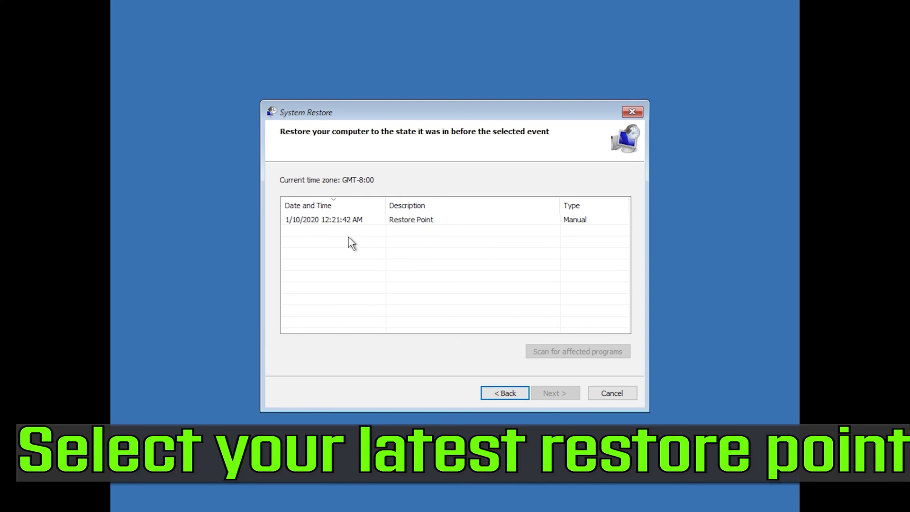
pyautogui.click(325, 222)
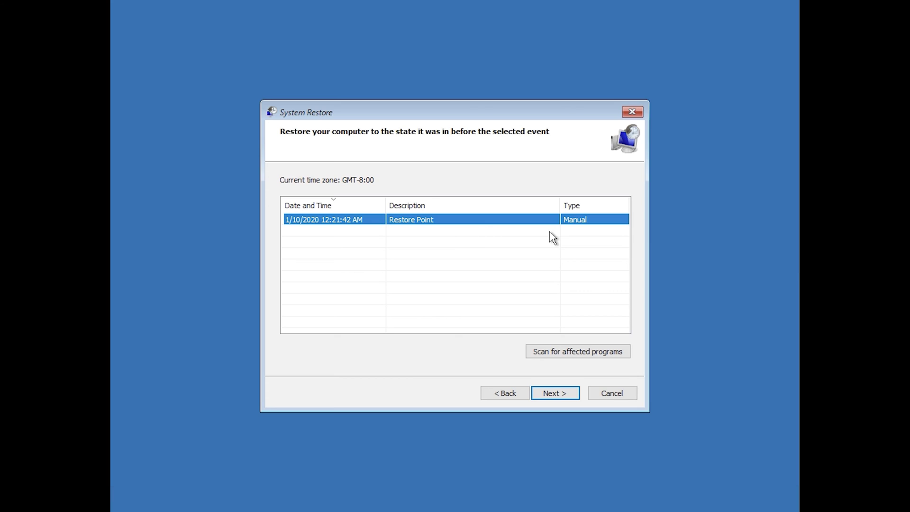
pyautogui.click(559, 399)
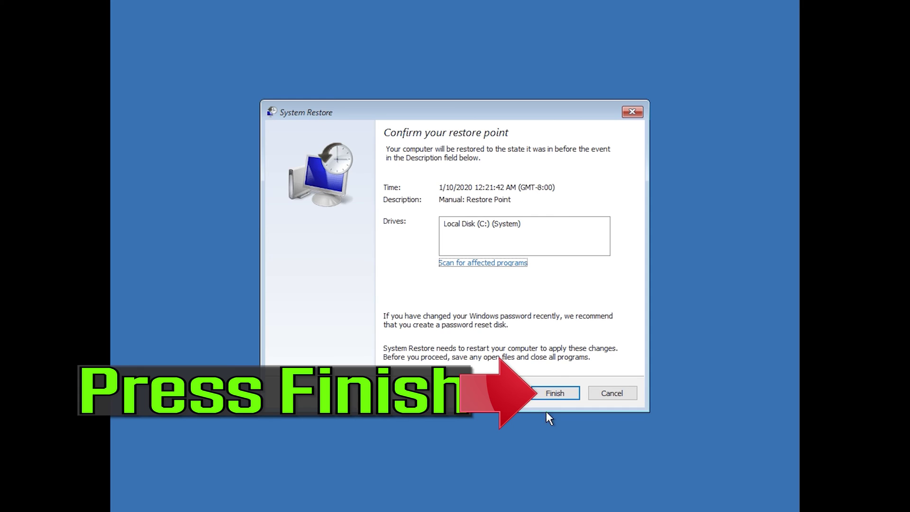
# Step: Finish the wizard, confirm the restore warning, and restart once the restore completes
pyautogui.click(555, 393)
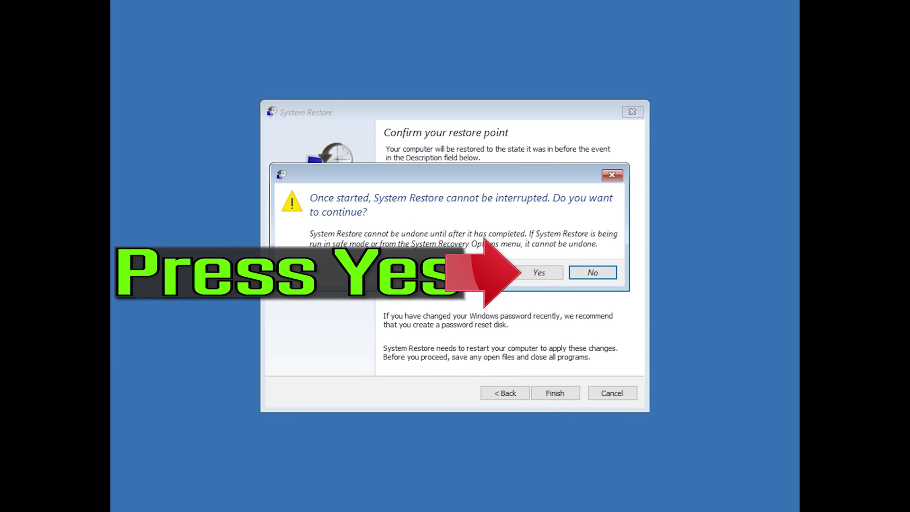
pyautogui.click(538, 276)
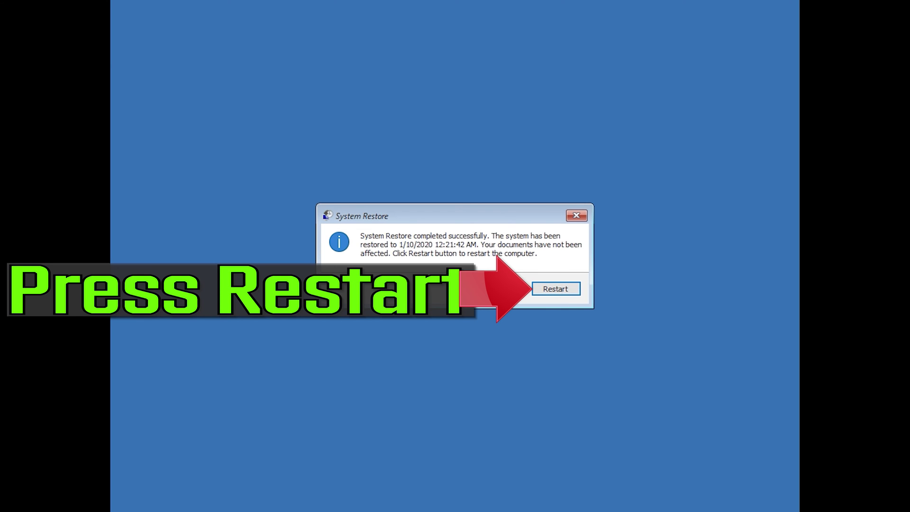
pyautogui.click(547, 294)
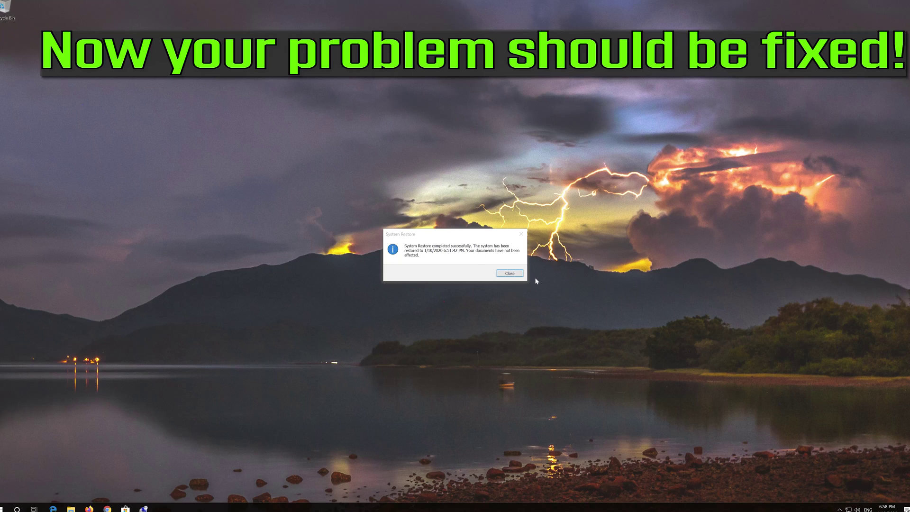
# Step: Close the System Restore success message and open the GeForce overlay's recording options
pyautogui.click(505, 274)
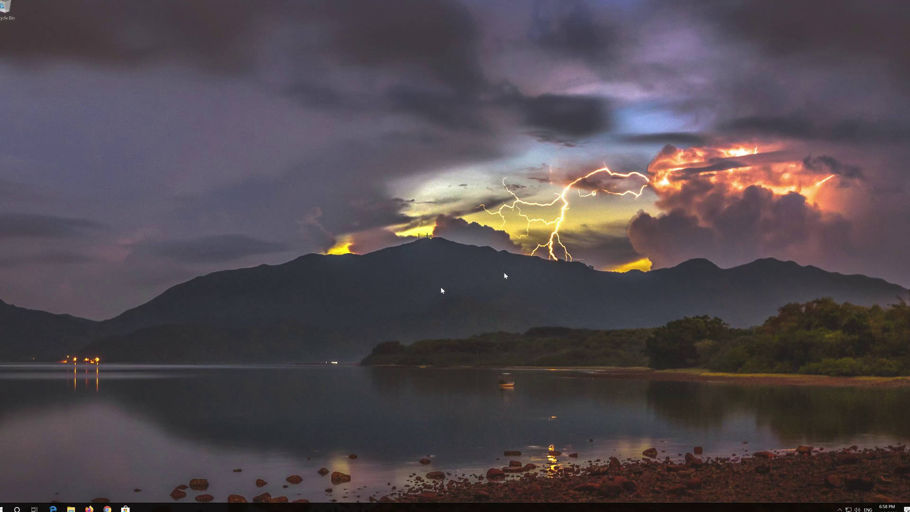
pyautogui.hotkey('alt', 'z')
pyautogui.click(454, 135)
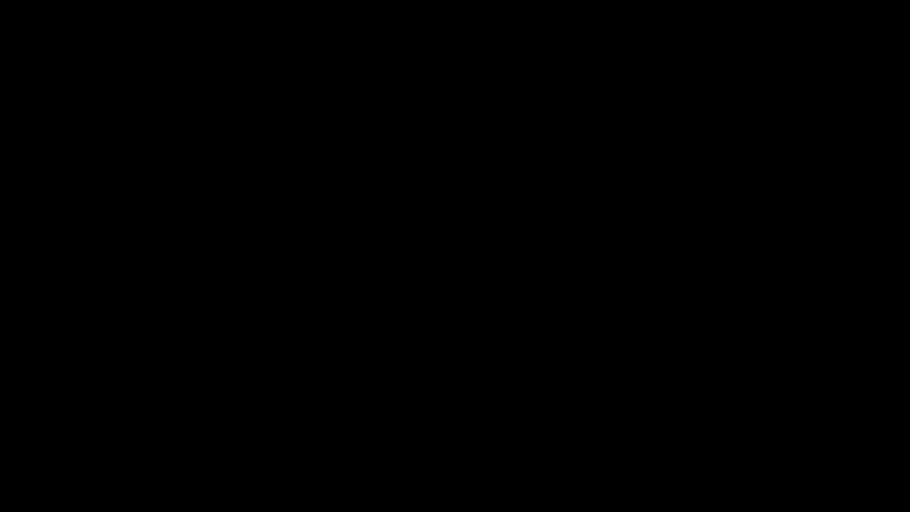